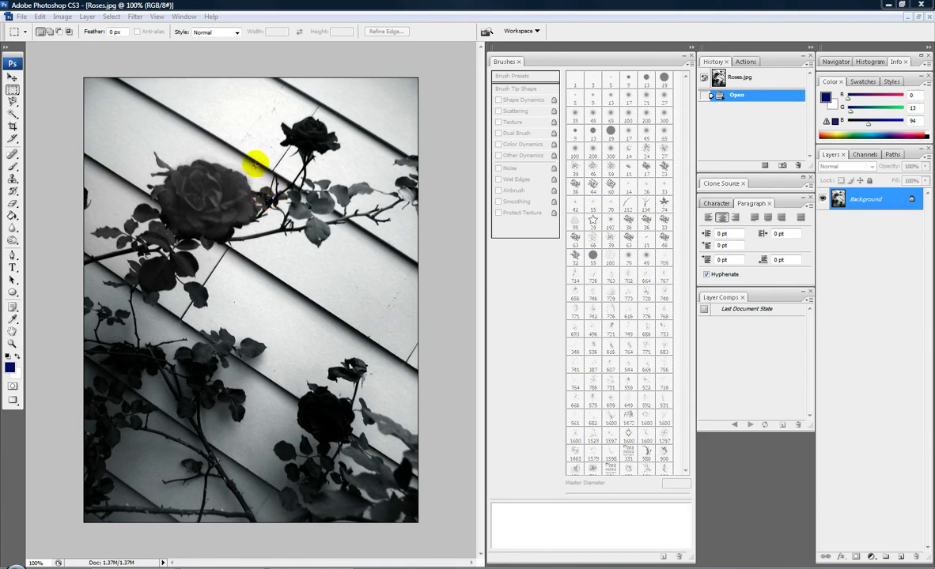
With the Rectangular Marquee Tool, select the rose photo from its top-left to bottom-right corner
left_click(11, 92)
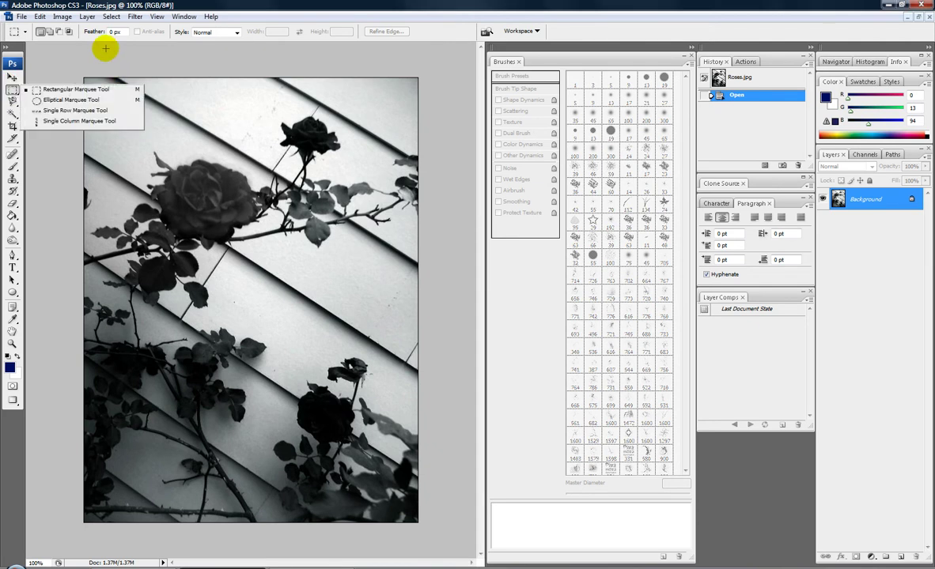
left_click(122, 10)
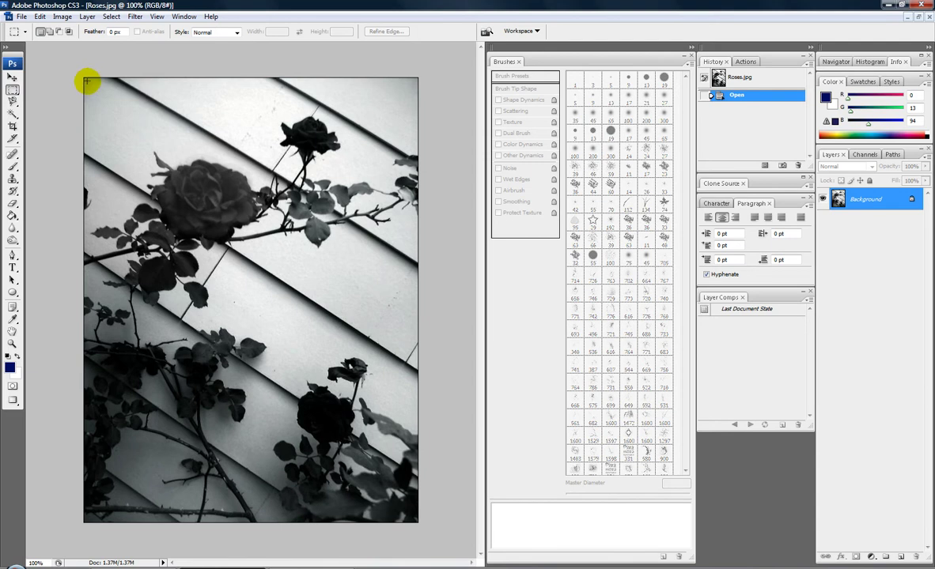
left_click_drag(87, 81, 421, 521)
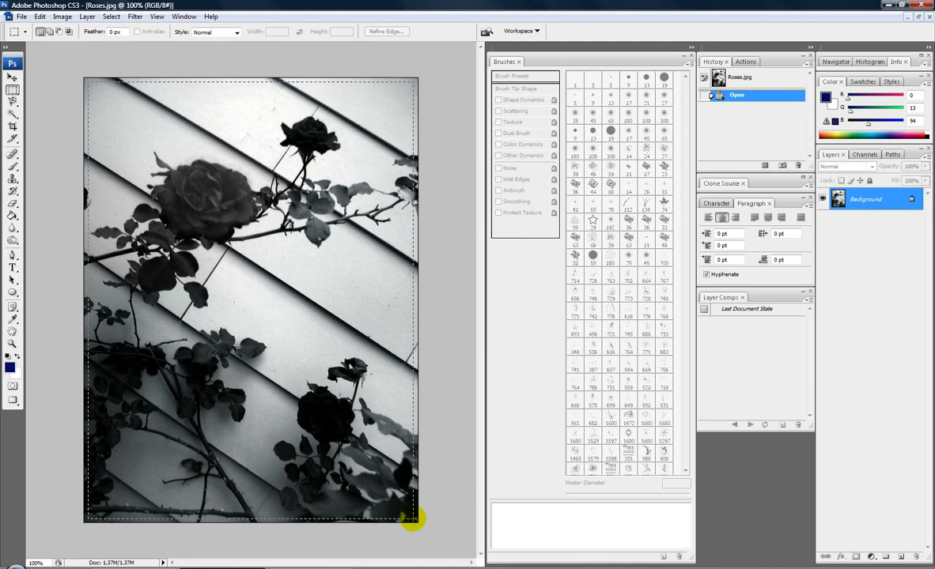
left_click_drag(411, 519, 412, 521)
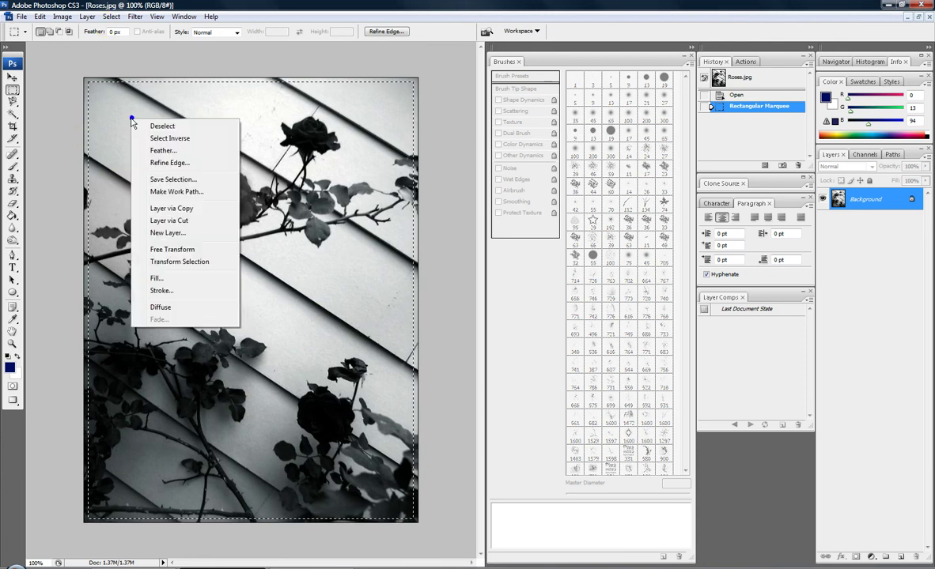
Feather the rectangular selection with a 20-pixel radius instead of the default 50
left_click(162, 150)
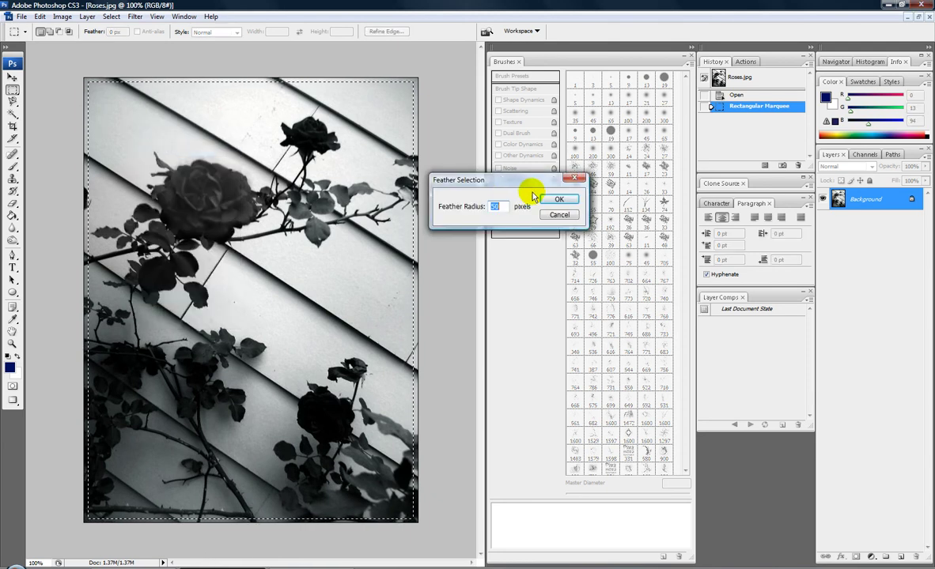
key("BackSpace")
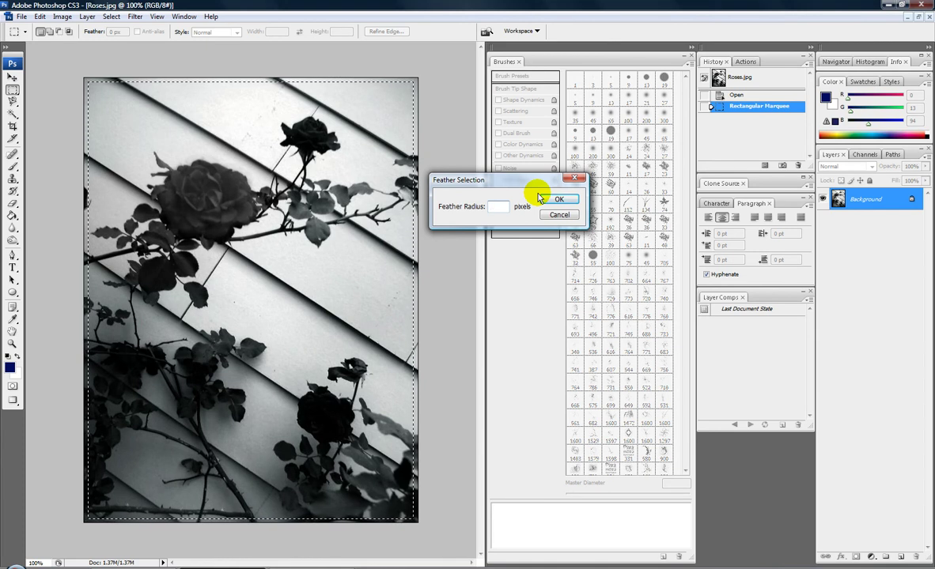
type("20")
left_click(540, 197)
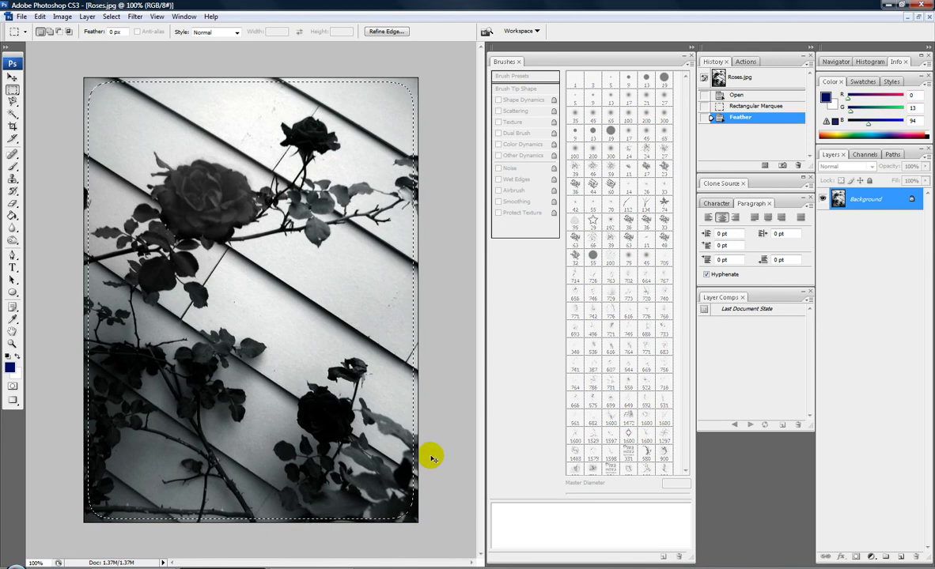
Invert the selection via Select > Inverse, then test-clear the border with Delete and undo it
key("ctrl+shift+i")
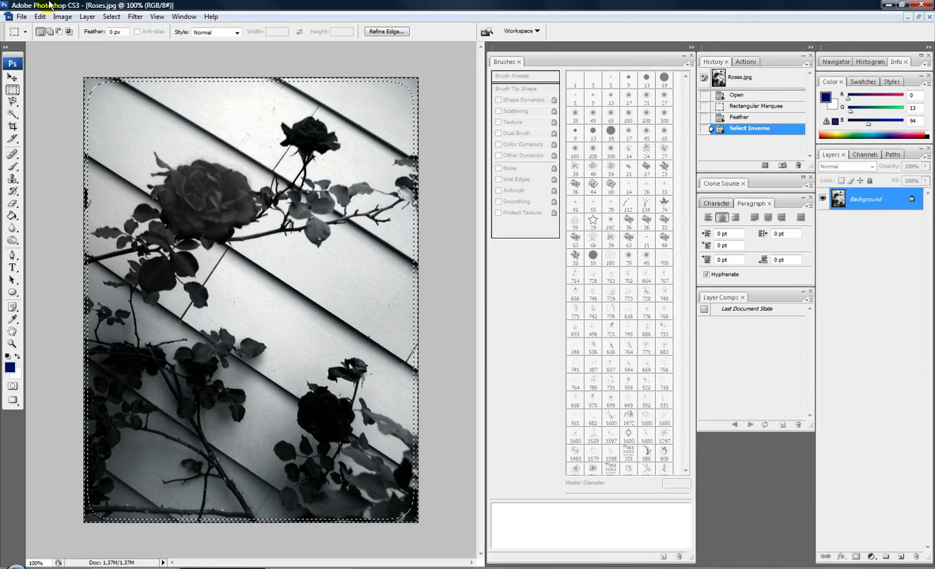
key("ctrl+z")
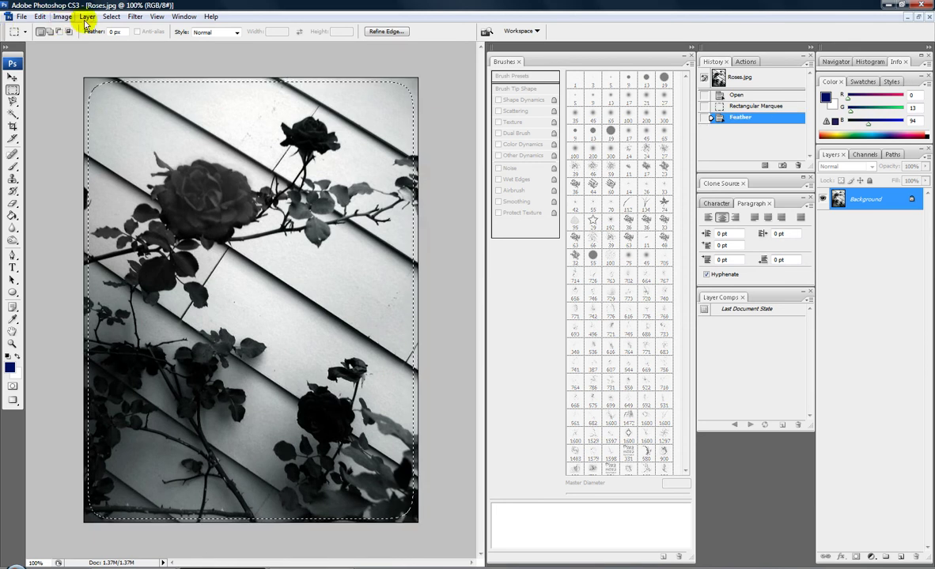
left_click(112, 17)
left_click(138, 60)
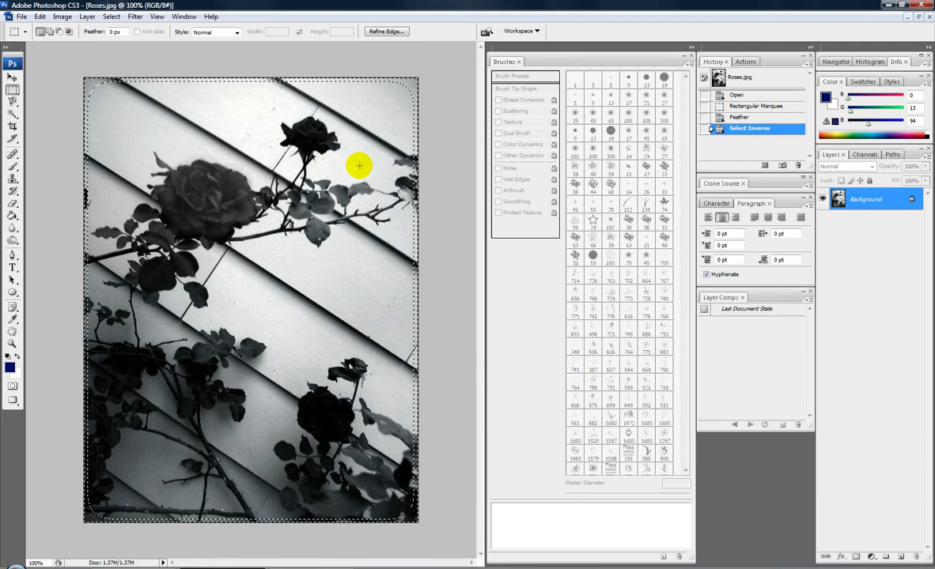
key("Delete")
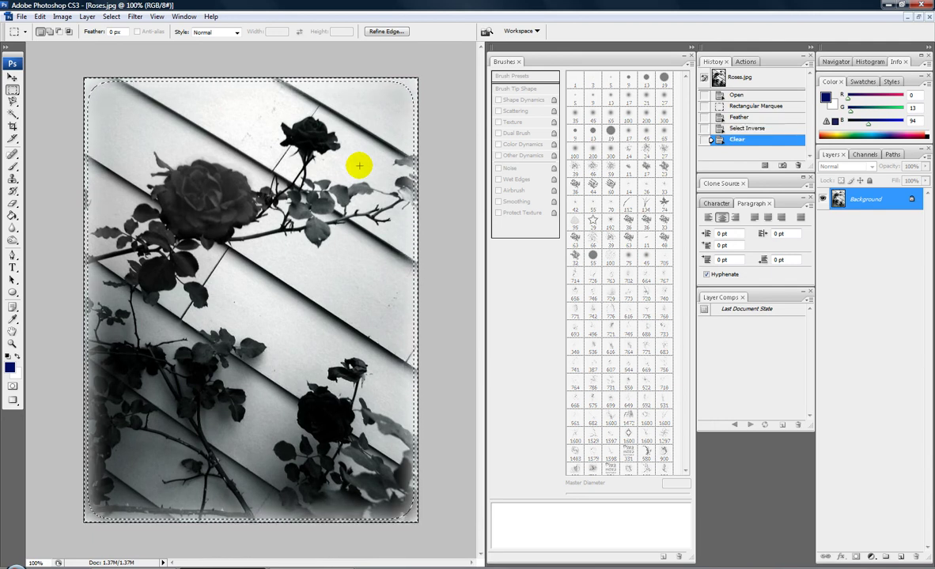
key("ctrl+z")
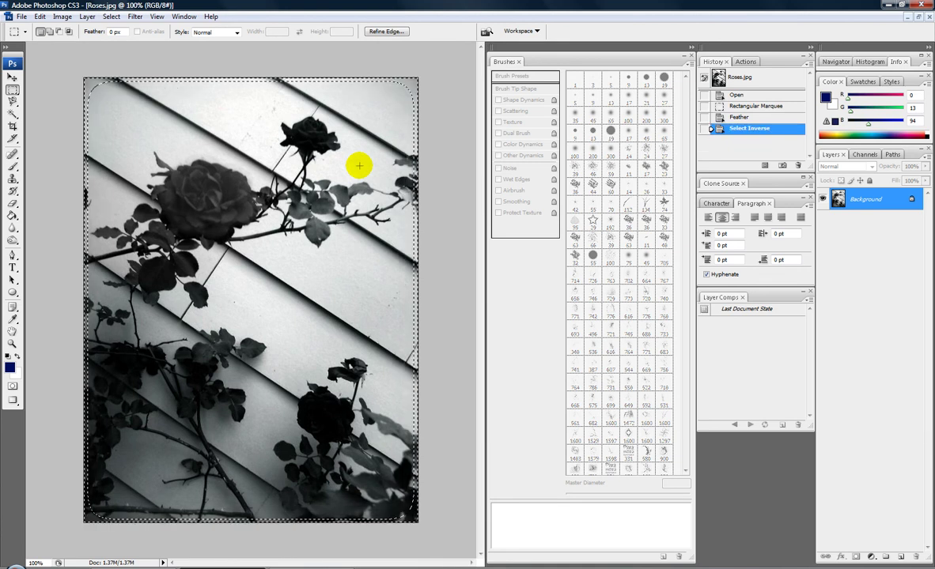
Open the Fill dialog from the border selection's right-click menu
right_click(408, 82)
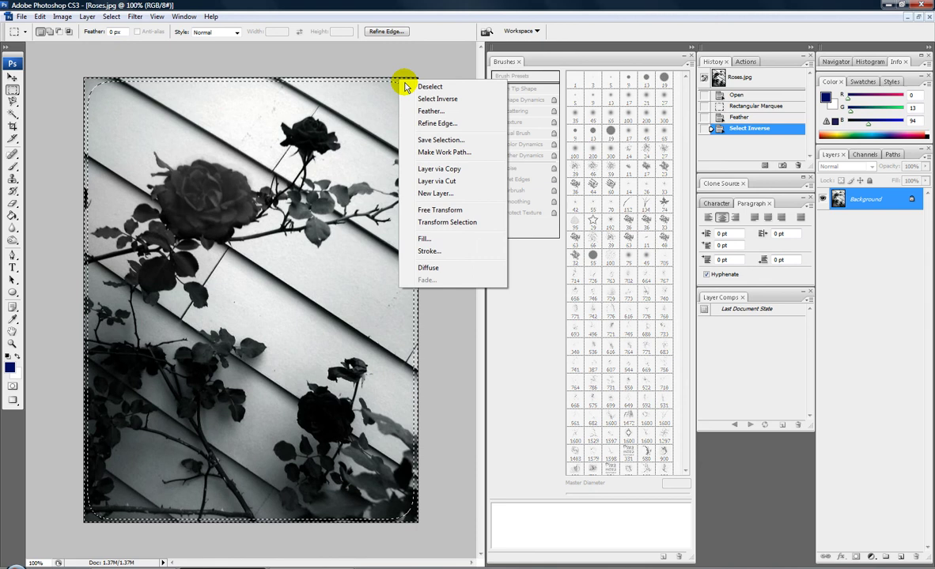
left_click(49, 78)
right_click(43, 73)
right_click(112, 64)
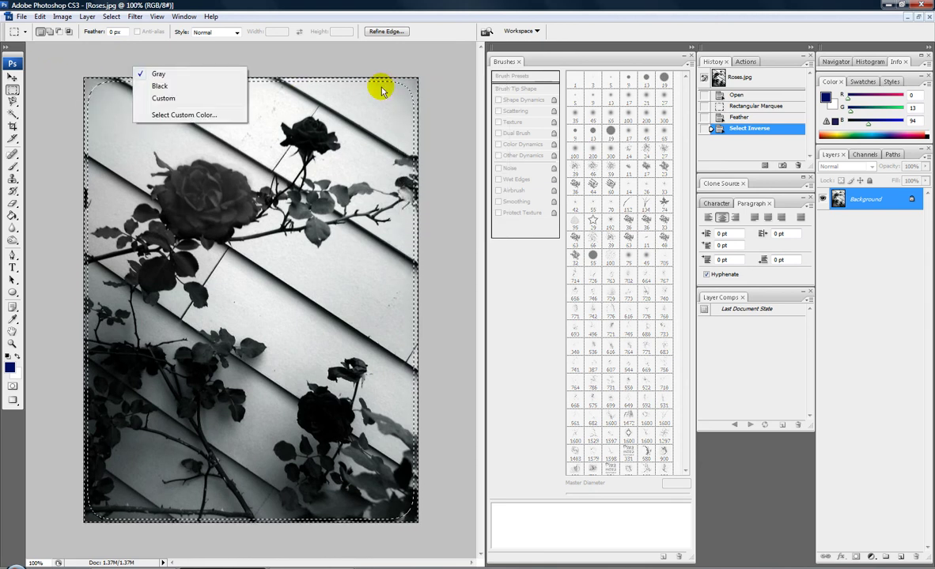
right_click(357, 83)
right_click(398, 79)
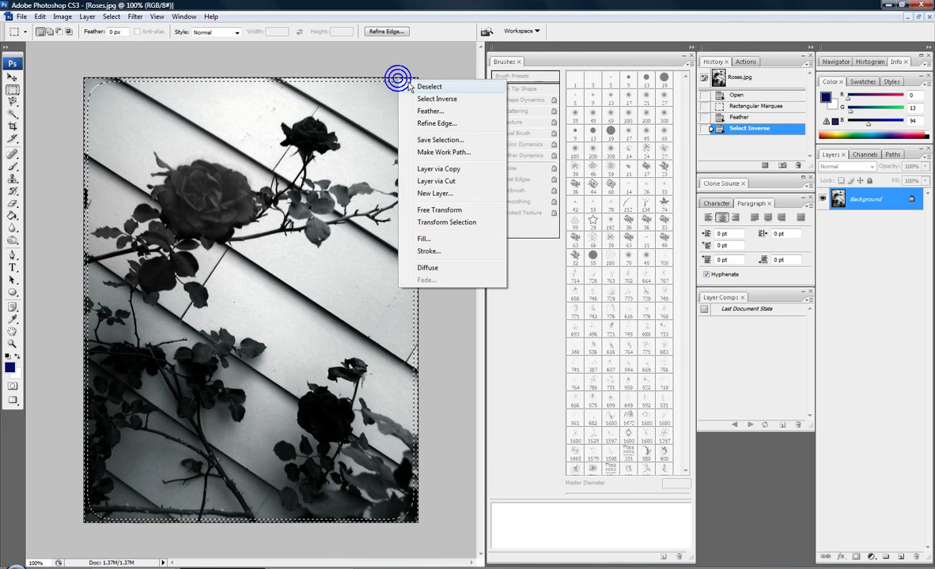
right_click(411, 72)
right_click(410, 82)
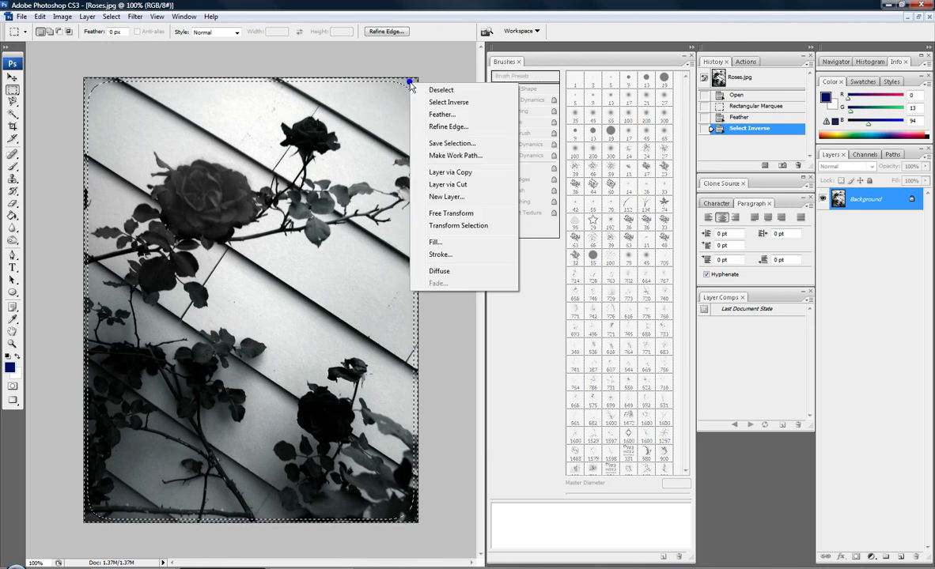
left_click(427, 242)
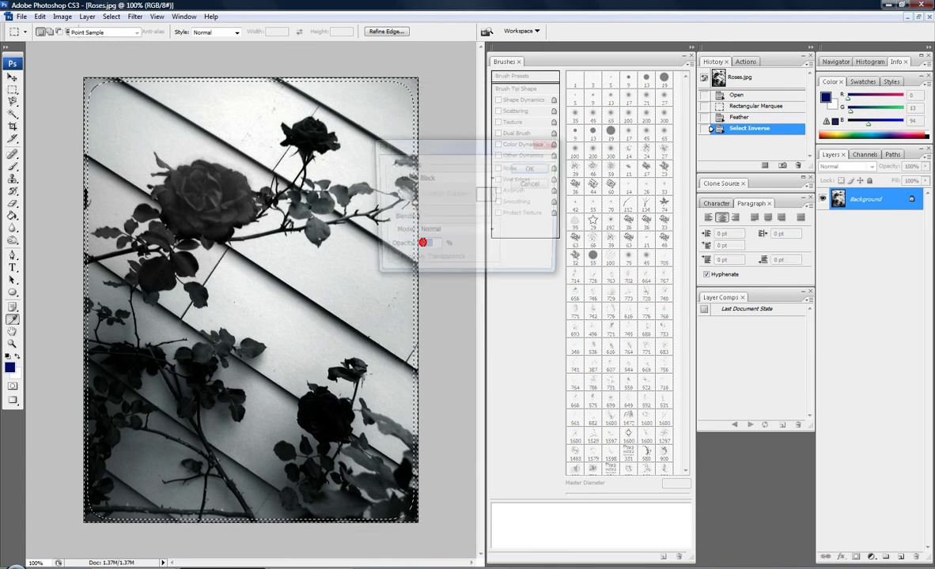
Fill the border with a custom bright cyan colour (00eaff)
left_click(449, 175)
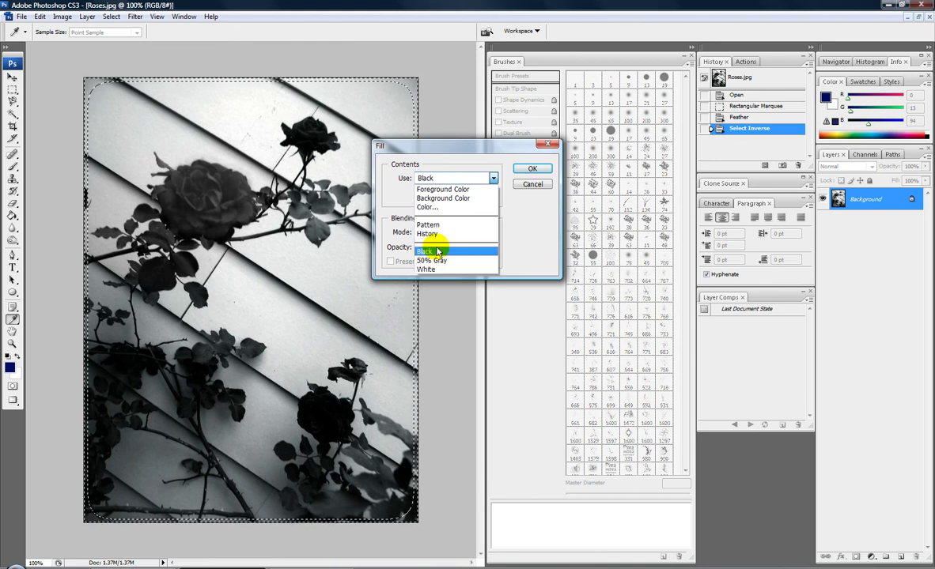
left_click(431, 207)
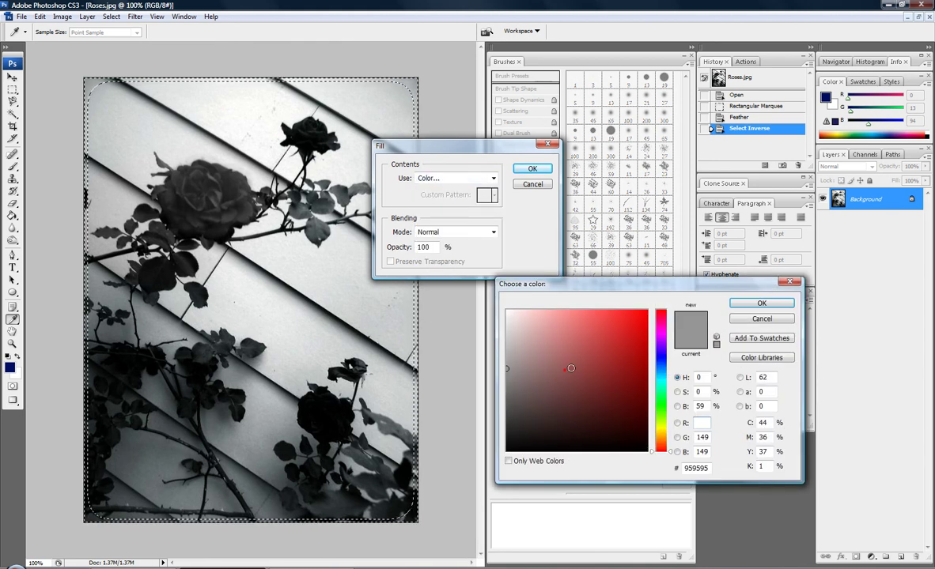
left_click(570, 367)
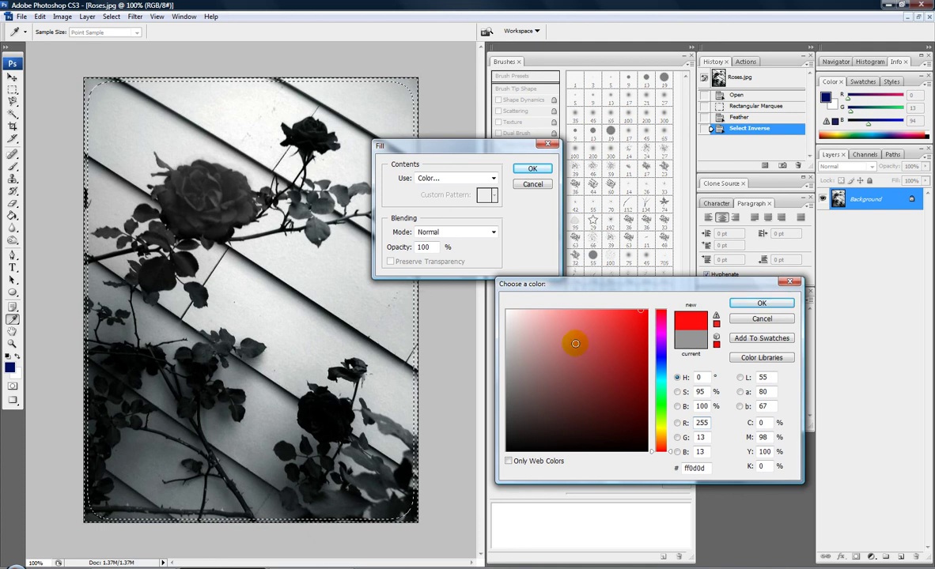
left_click_drag(661, 358, 663, 382)
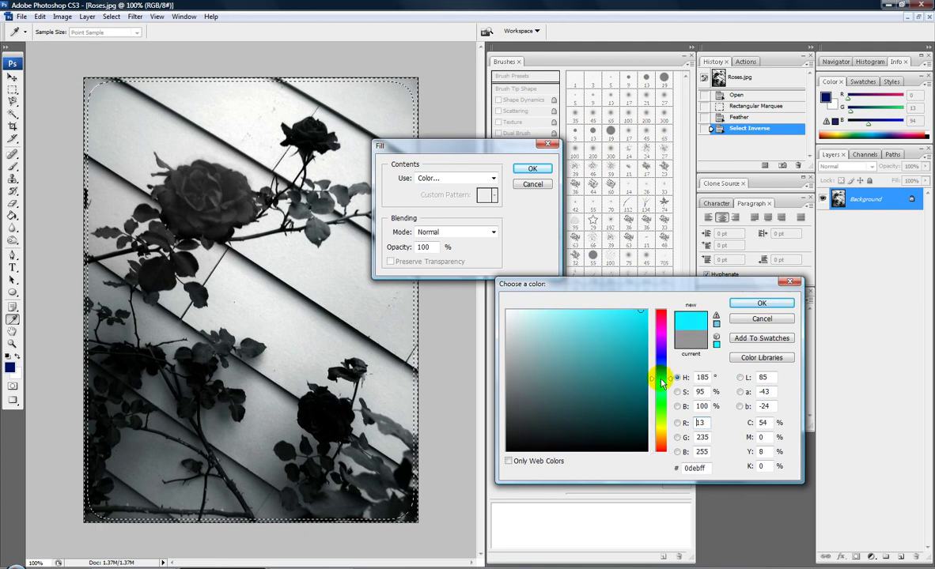
left_click(647, 310)
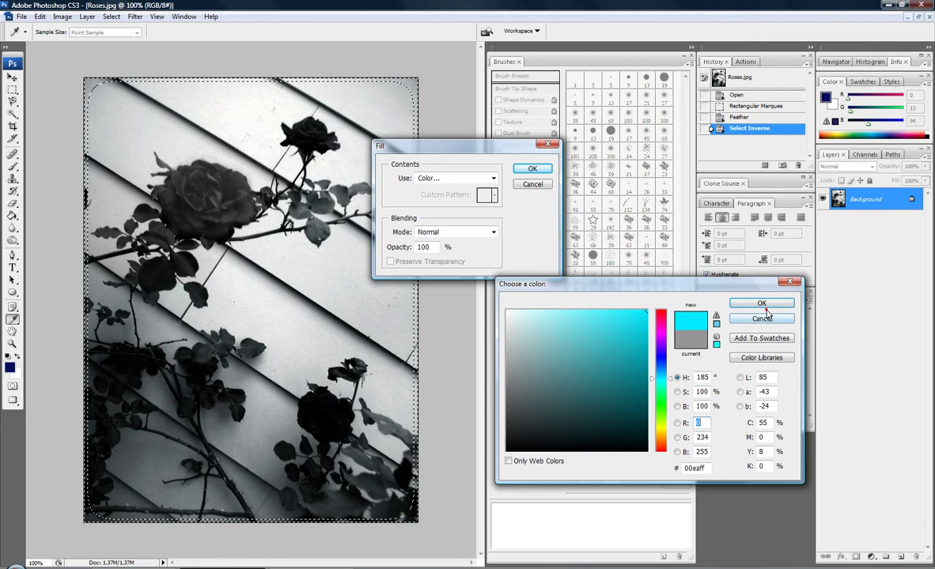
left_click(763, 304)
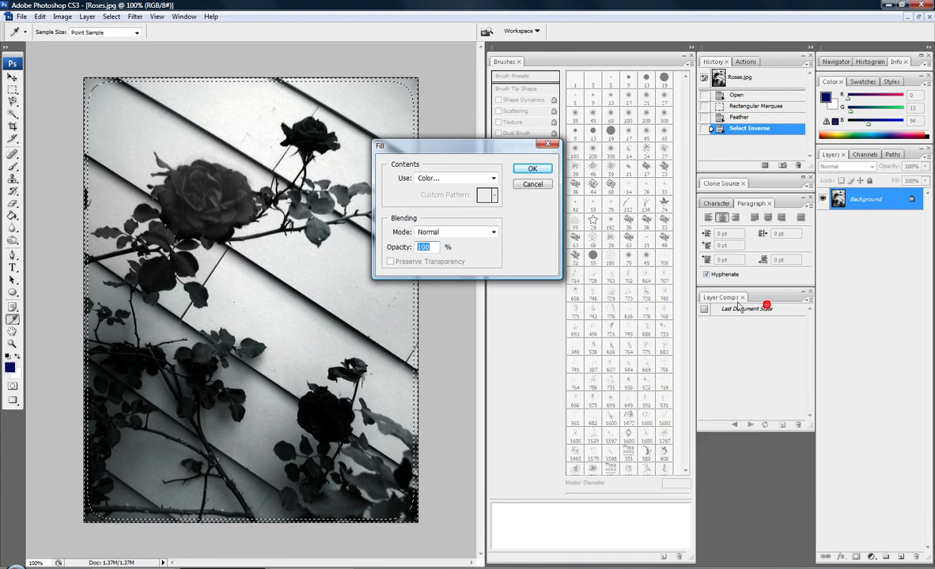
left_click(532, 171)
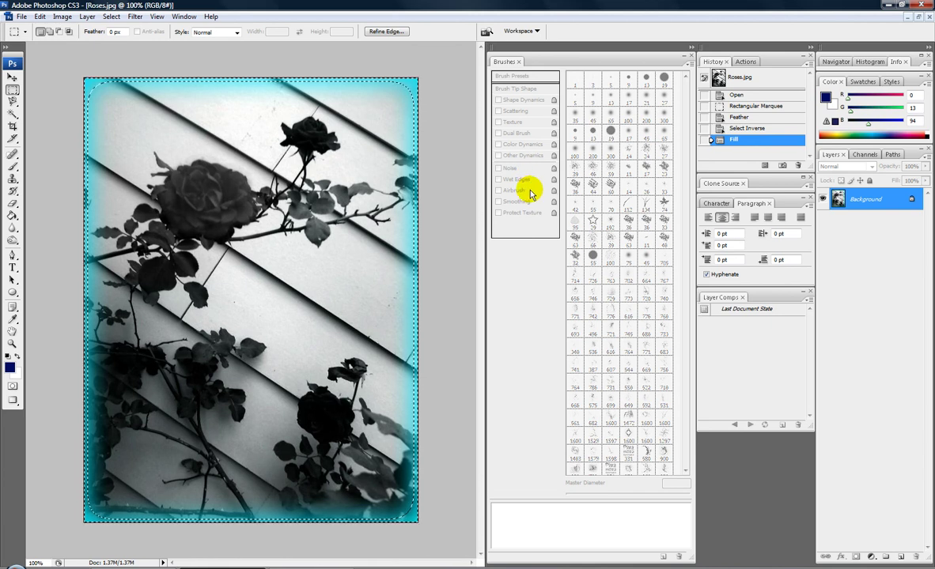
Preview the cyan edges, restore the selection, and delete the cyan Fill state from History
key("ctrl+d")
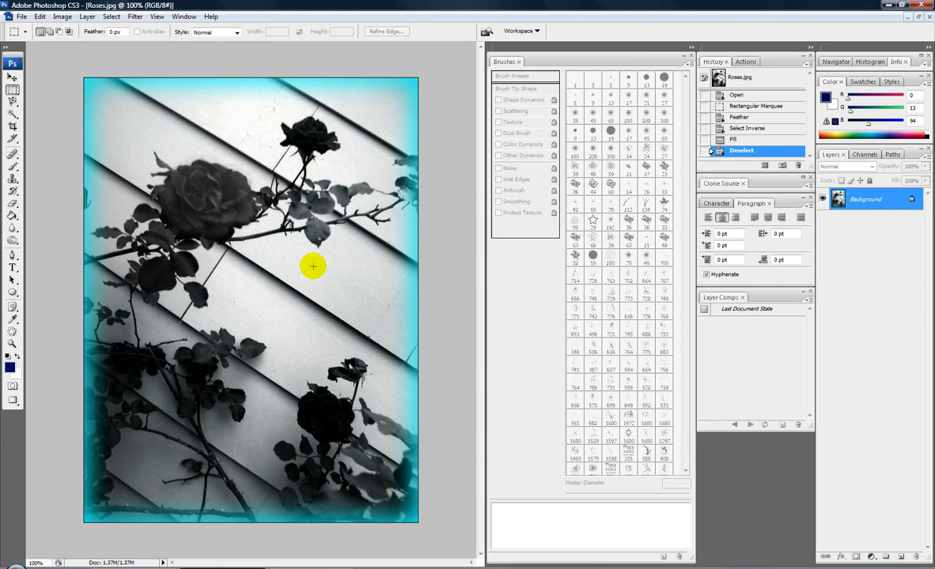
key("ctrl+z")
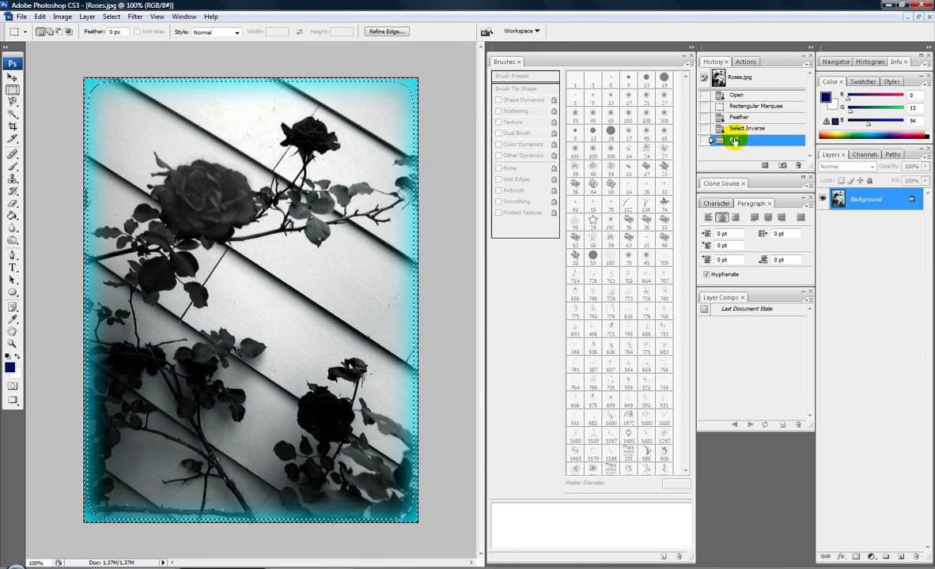
right_click(734, 140)
left_click(752, 163)
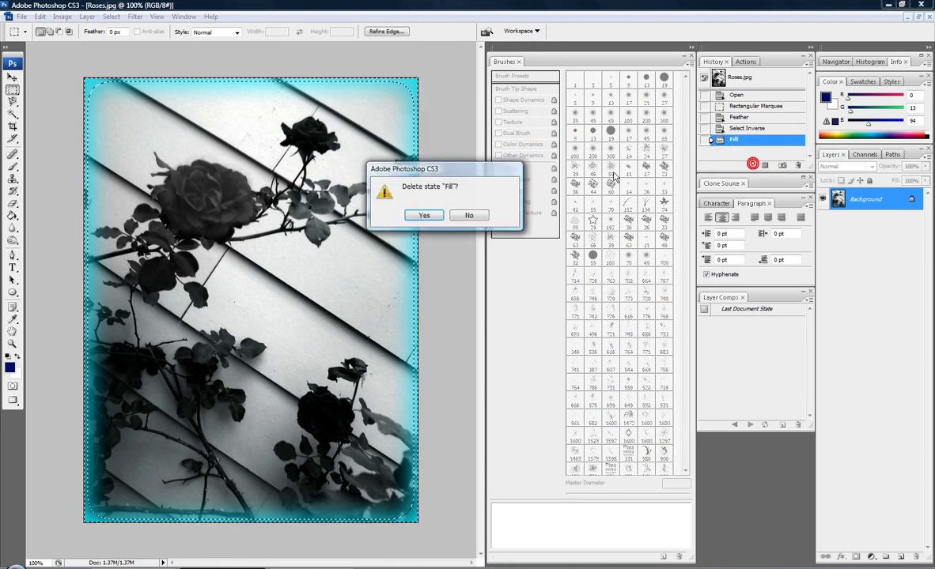
key("Return")
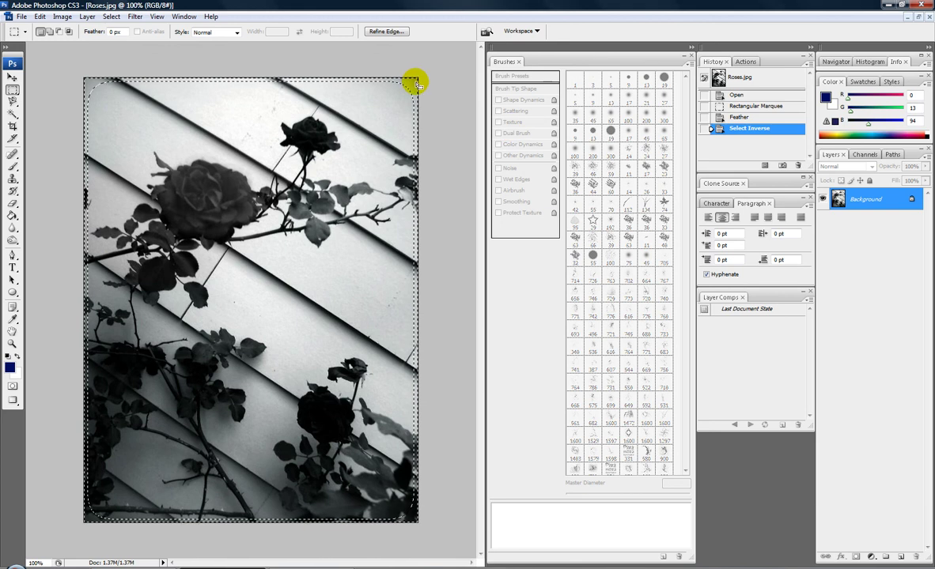
Fill the border with Black in Normal mode, then deselect with Ctrl+D
right_click(415, 83)
left_click(441, 238)
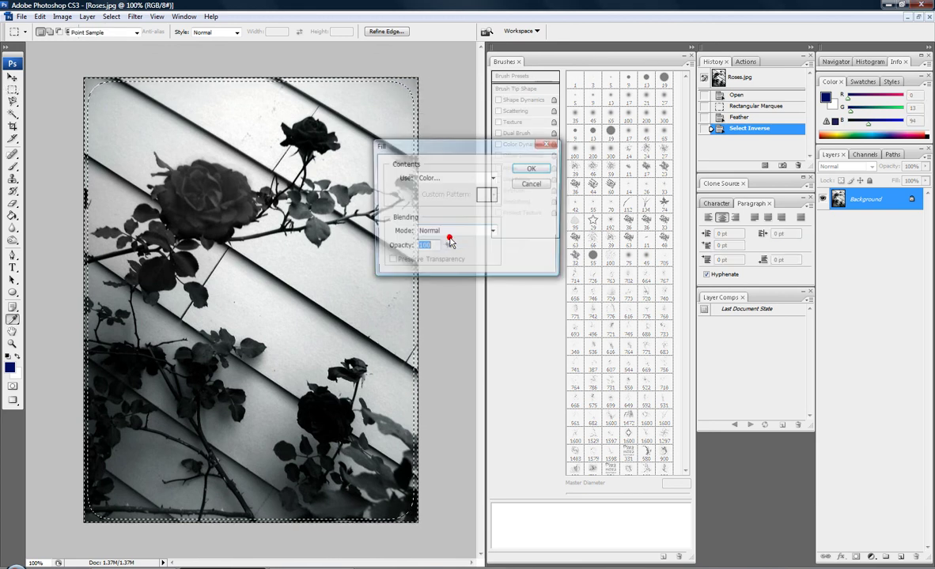
left_click(463, 231)
left_click(463, 231)
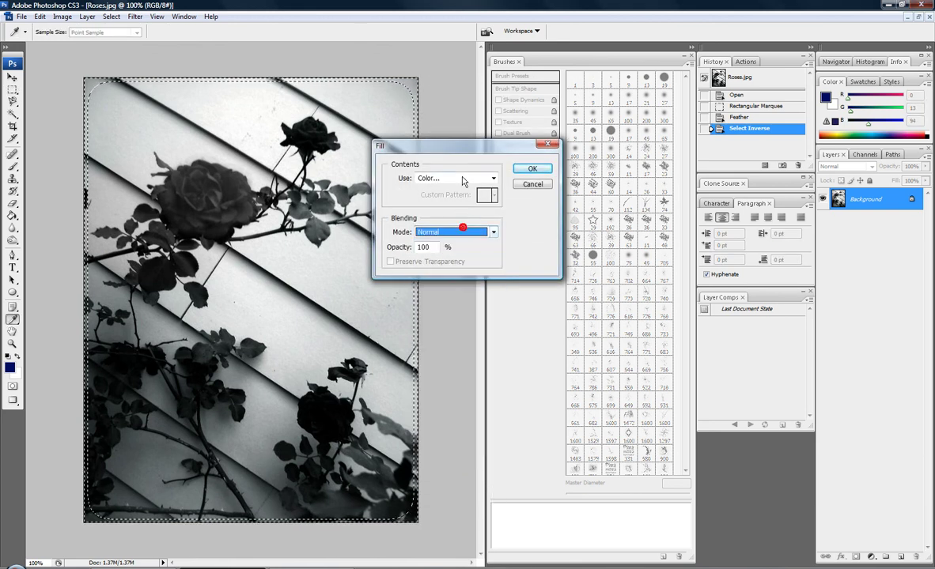
left_click(462, 181)
left_click(459, 248)
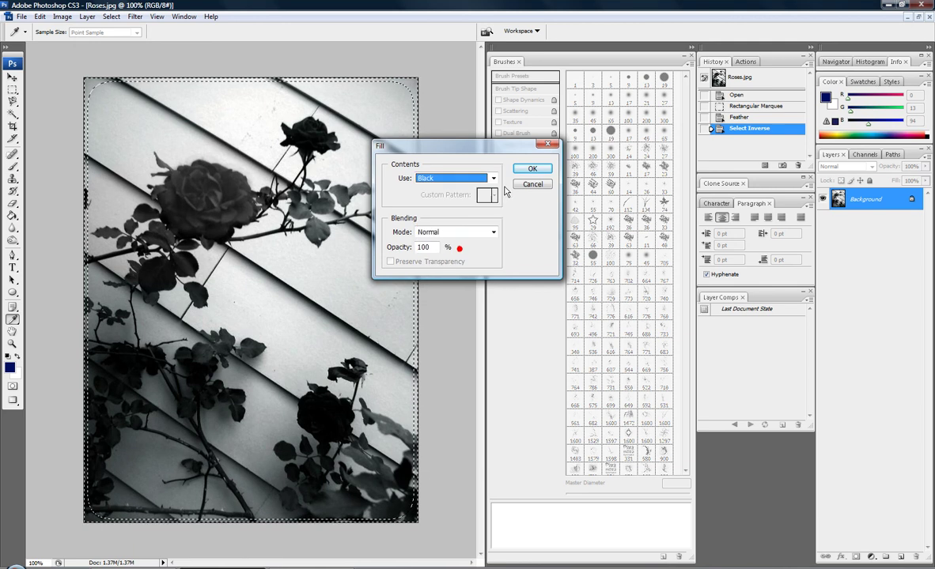
left_click(532, 168)
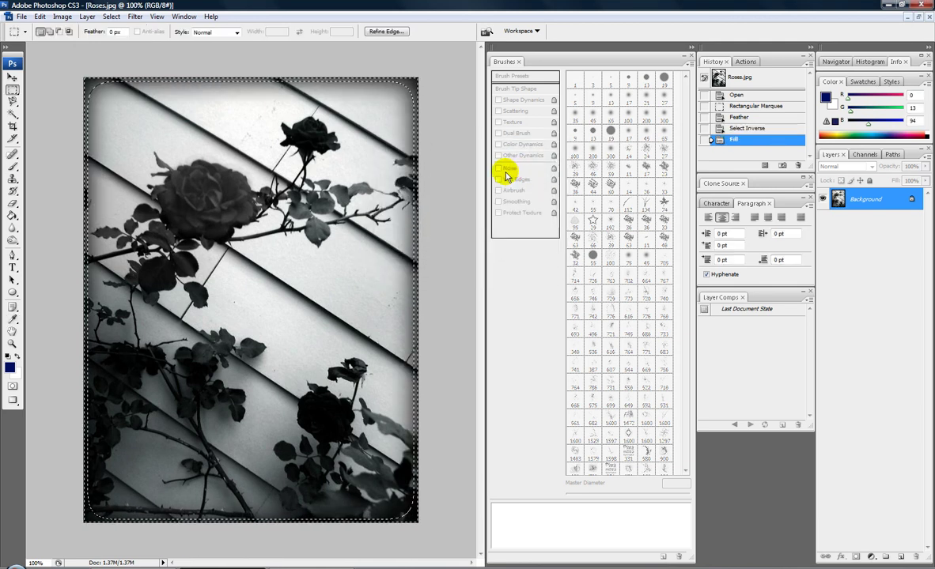
key("ctrl+d")
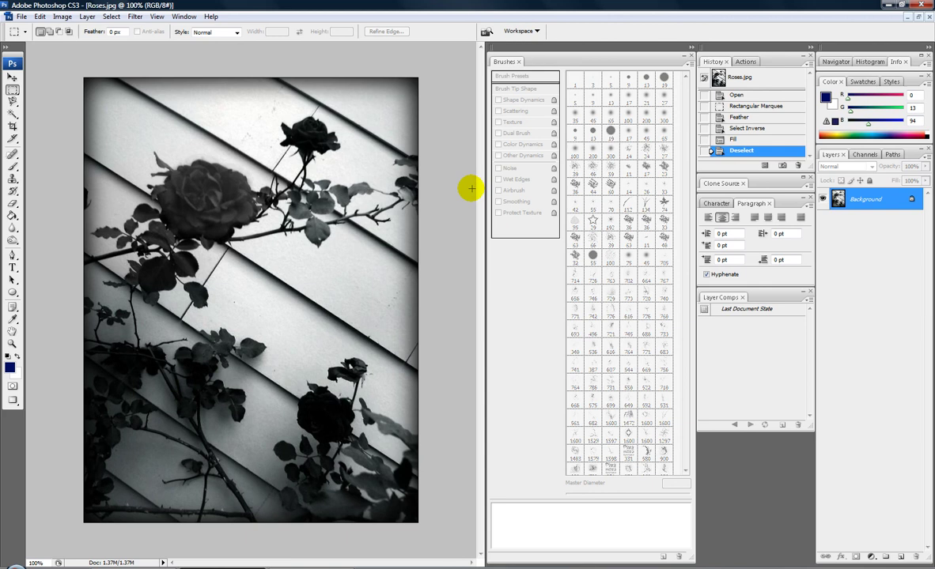